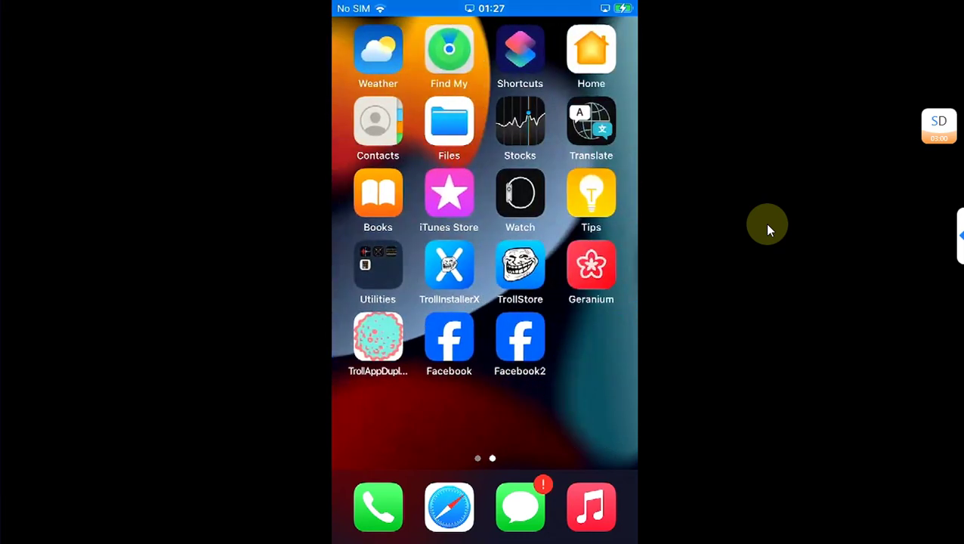
- Open TrollAppDuplicator from the home screen to preview its list of apps
click(380, 400)
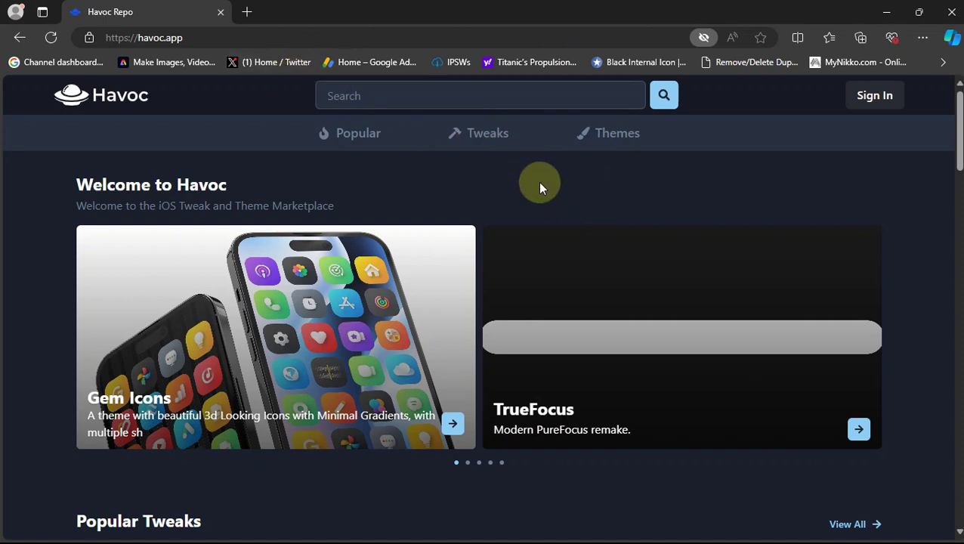
- Browse down the Havoc store, then search it for 'TrollAppDuplicator'
scroll(954, 134, down, 7)
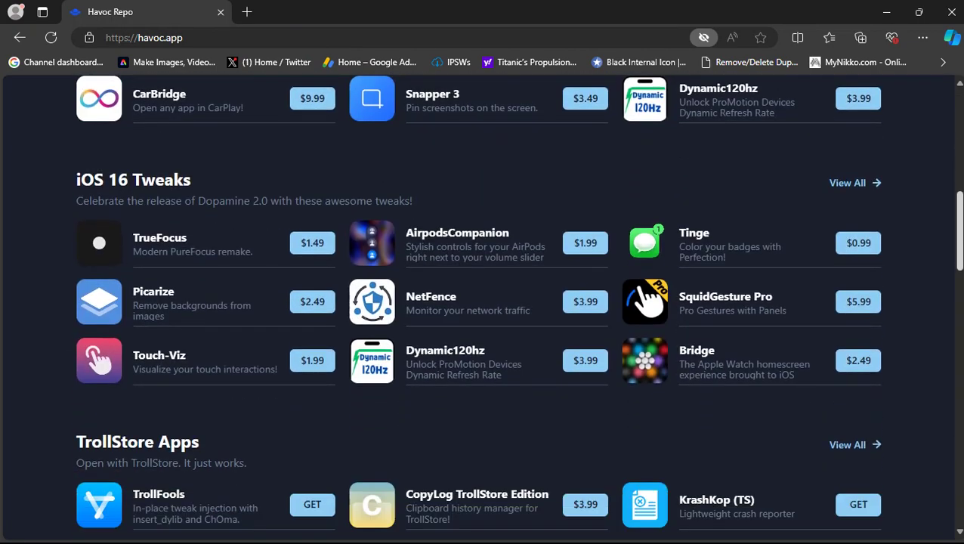
scroll(771, 273, down, 3)
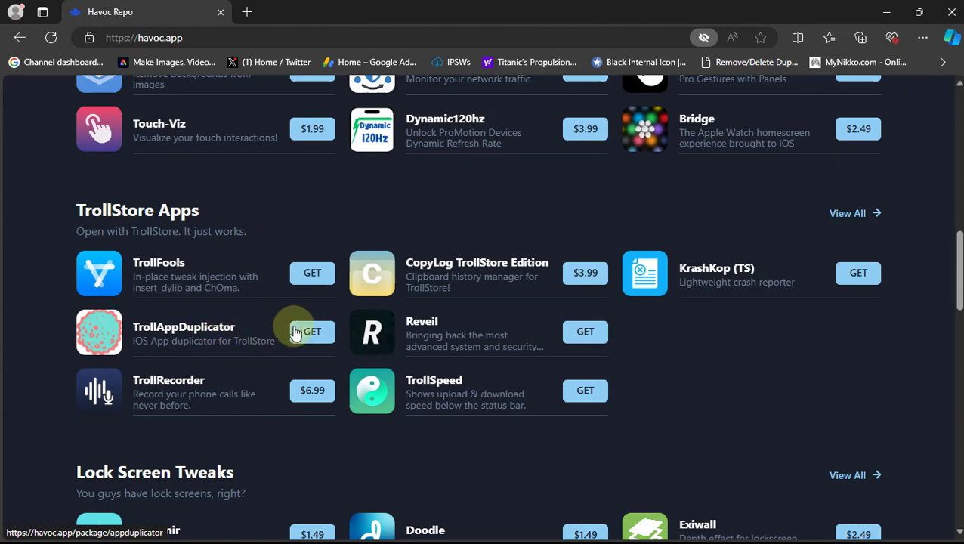
scroll(701, 281, up, 1)
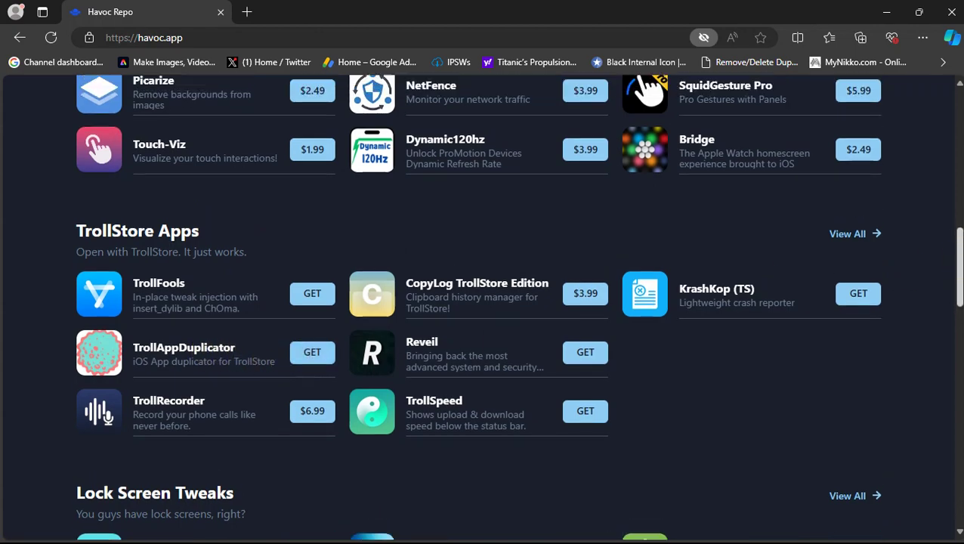
scroll(680, 287, up, 10)
click(543, 99)
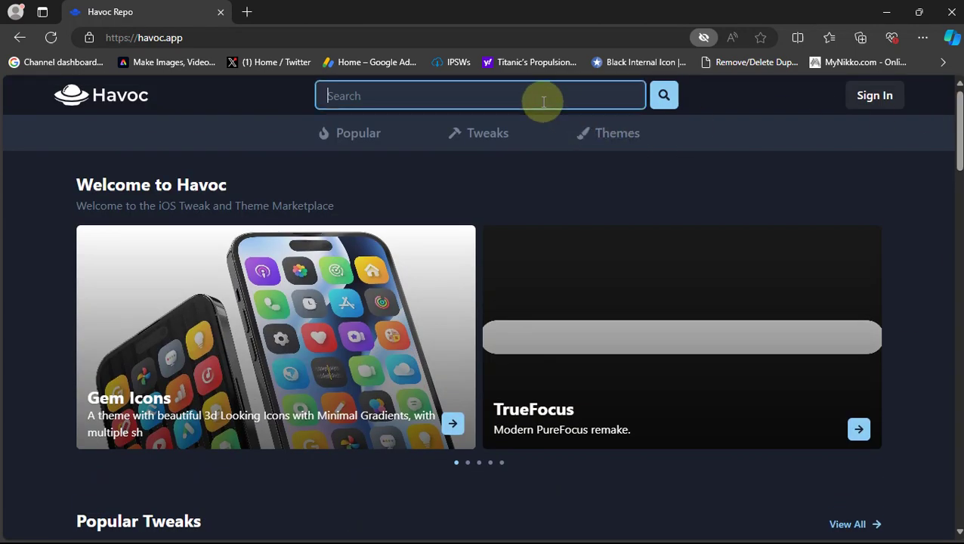
text(Troll)
text(AppDupl)
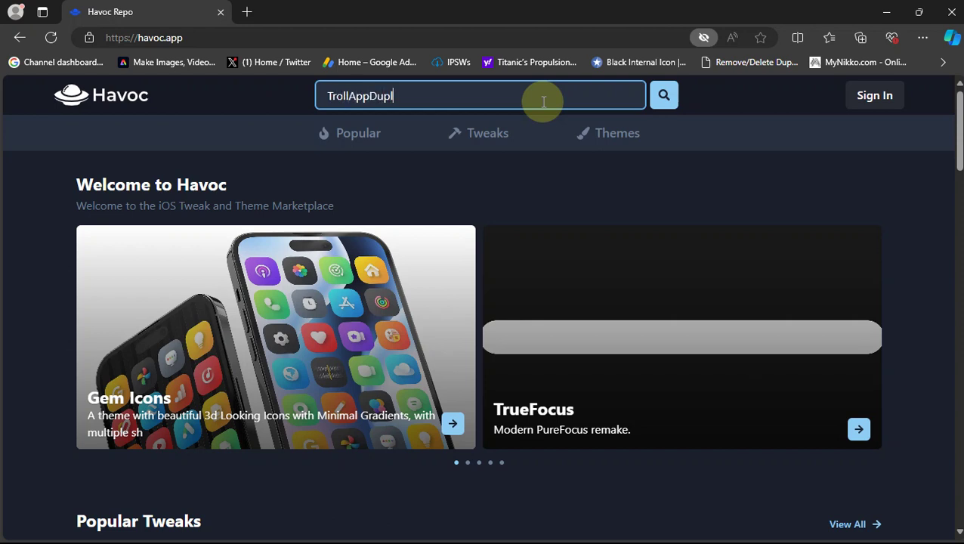
text(icator)
key(Return)
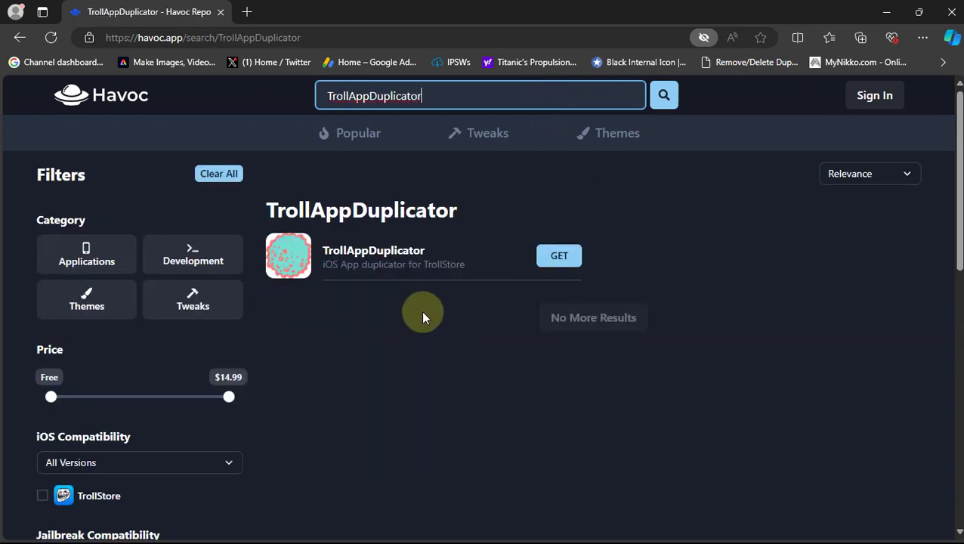
- Open the TrollAppDuplicator package page, choose Add to Account, and request an email sign-in link
click(560, 261)
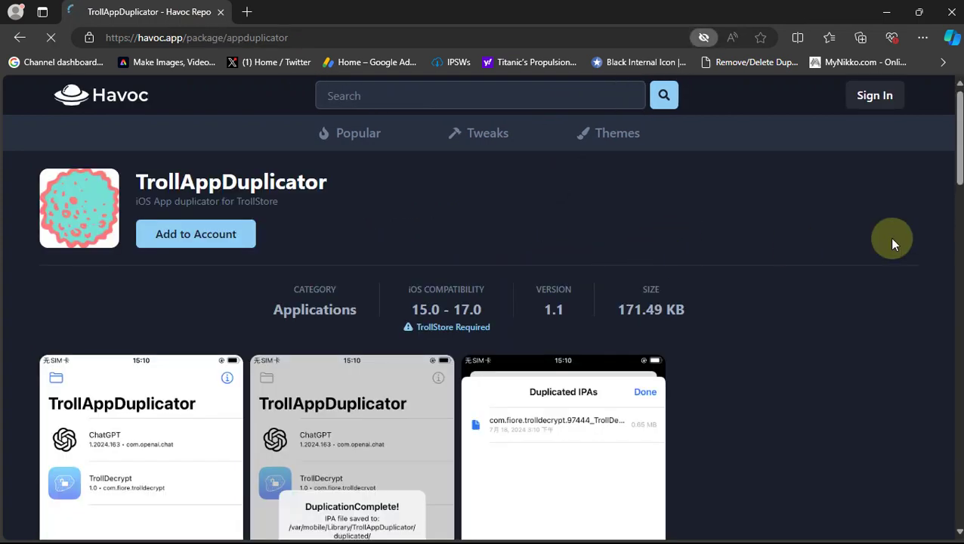
click(215, 241)
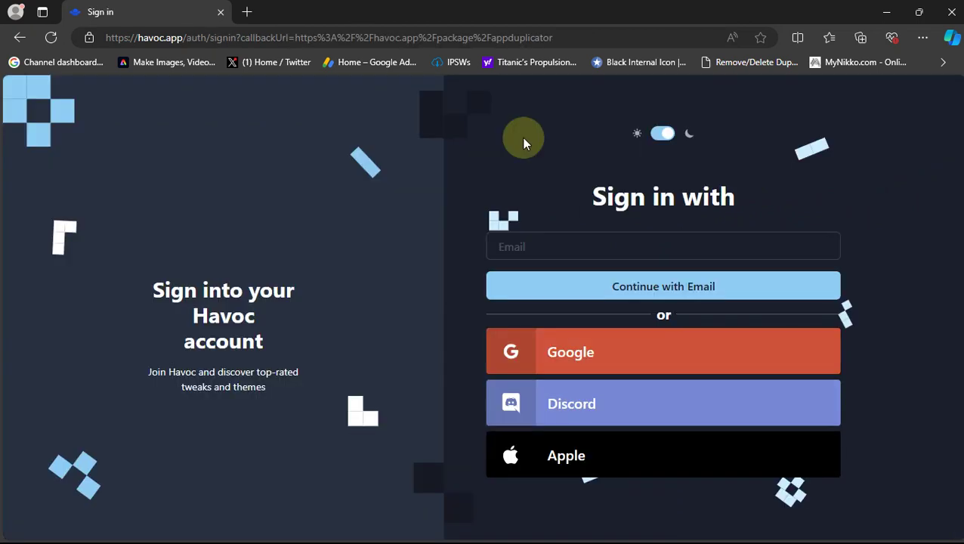
click(651, 295)
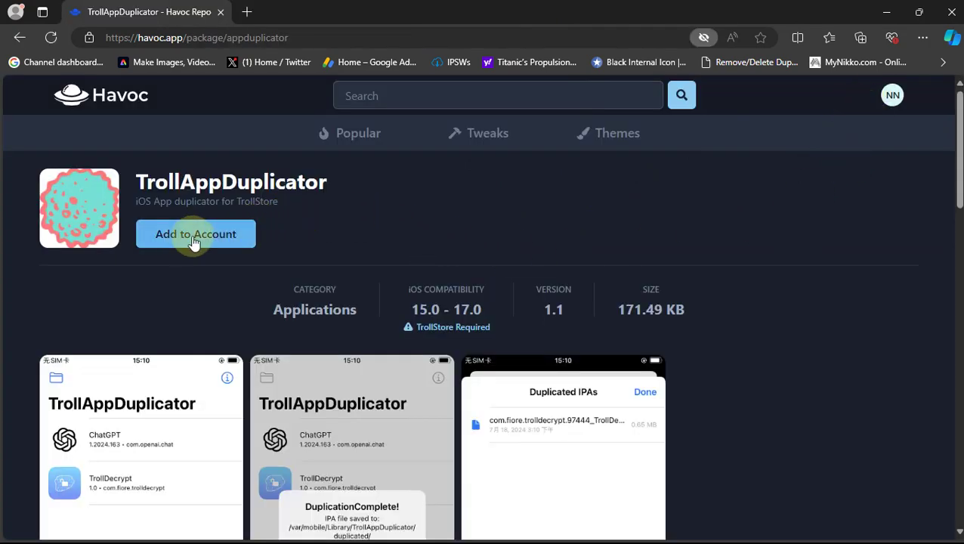
- Claim TrollAppDuplicator free on the Havoc account and scroll to the TrollStore download
click(191, 236)
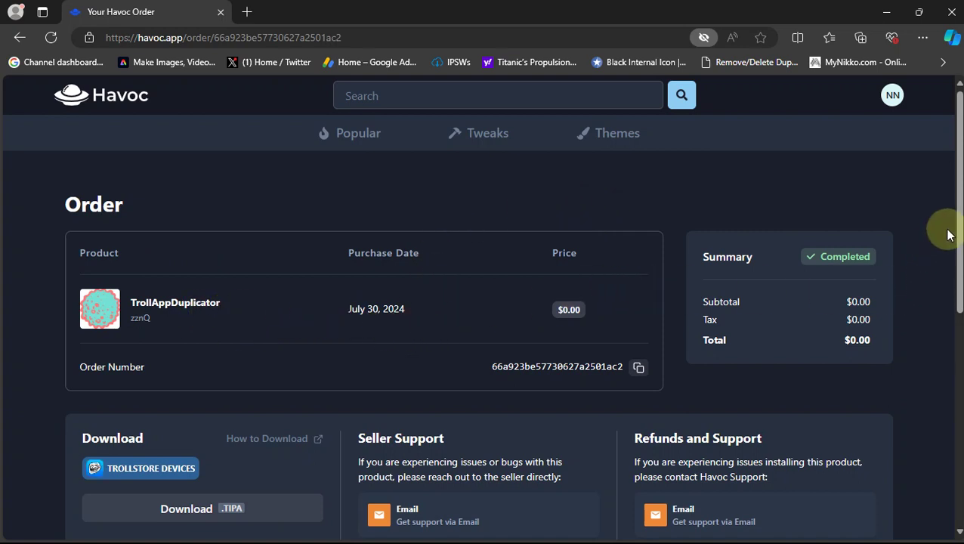
scroll(957, 227, down, 2)
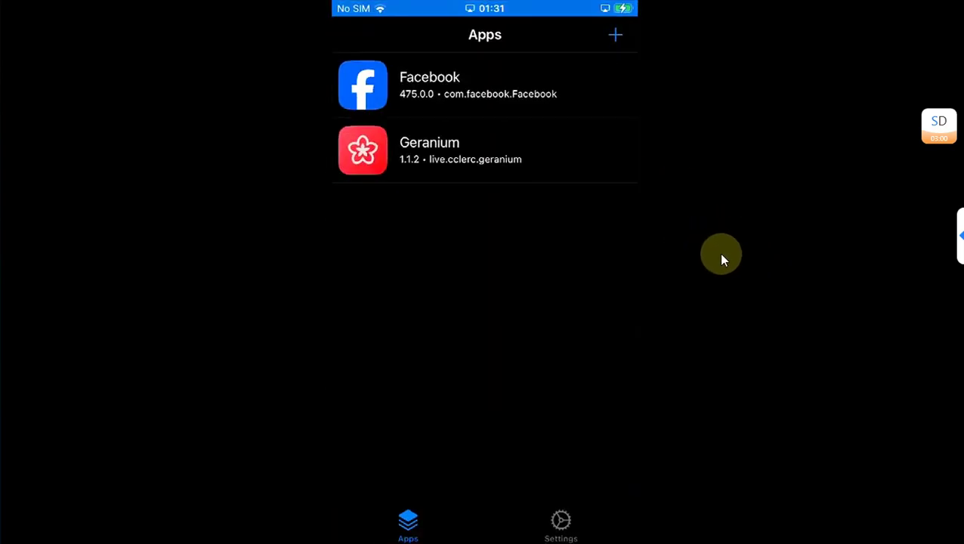
- Install the downloaded TrollAppDuplicator file through TrollStore's Install IPA File option
click(615, 38)
click(482, 71)
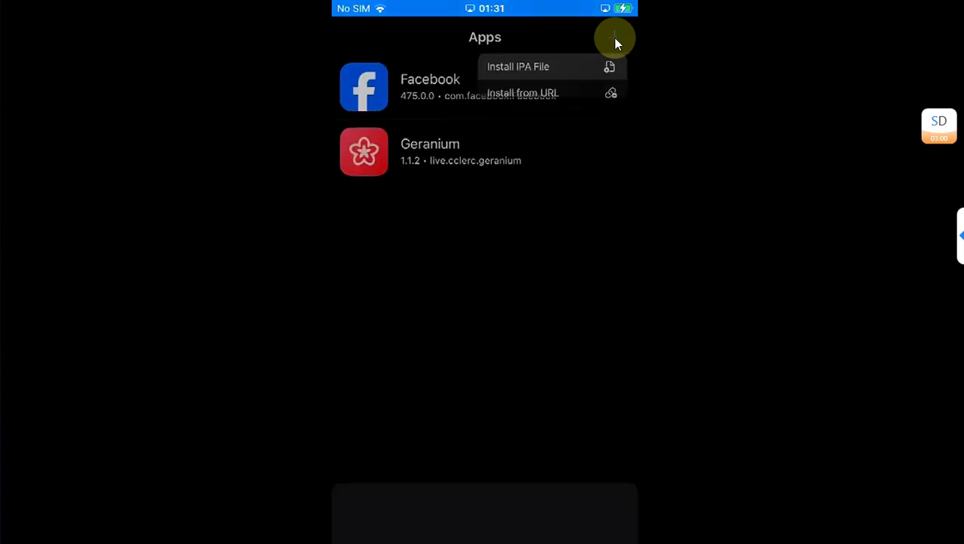
click(574, 250)
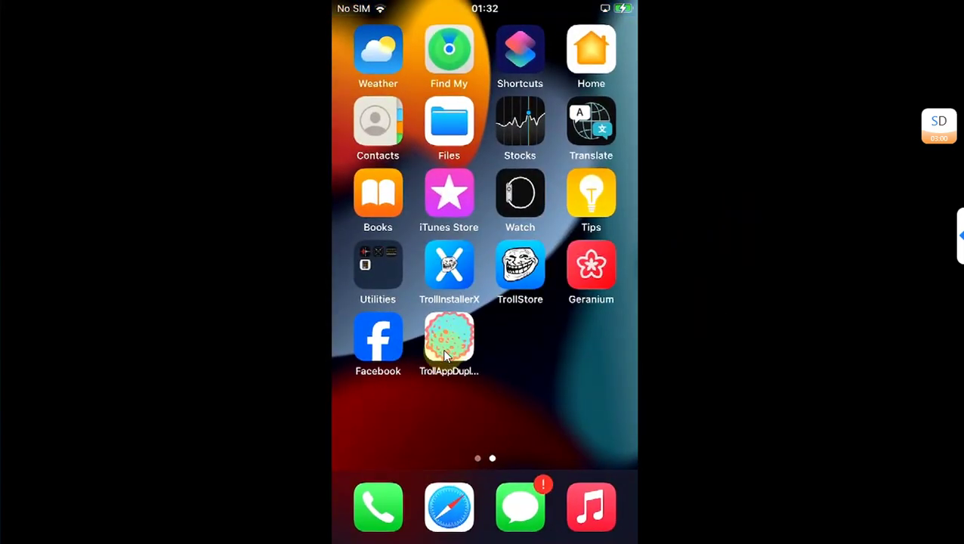
- Launch TrollAppDuplicator and duplicate Facebook under the name Facebook2
click(446, 351)
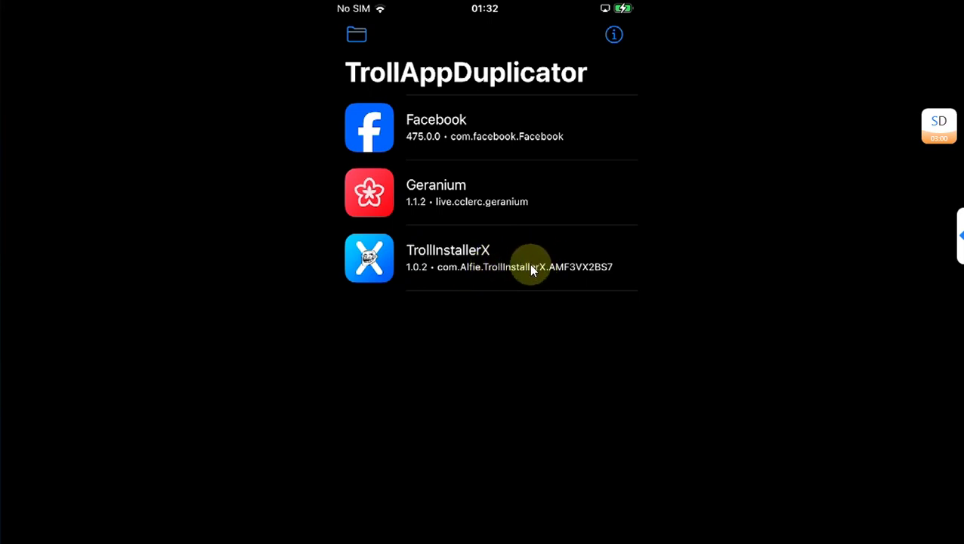
click(504, 134)
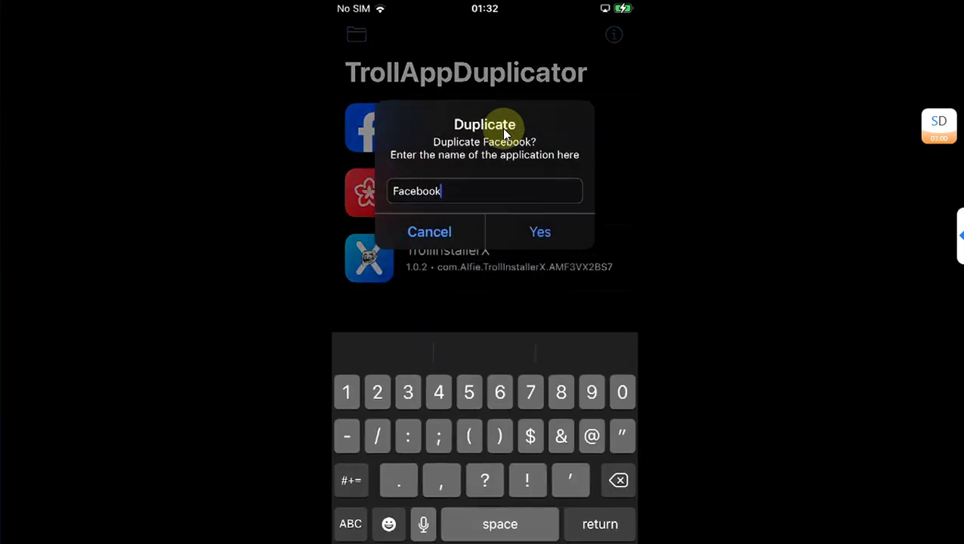
text(2)
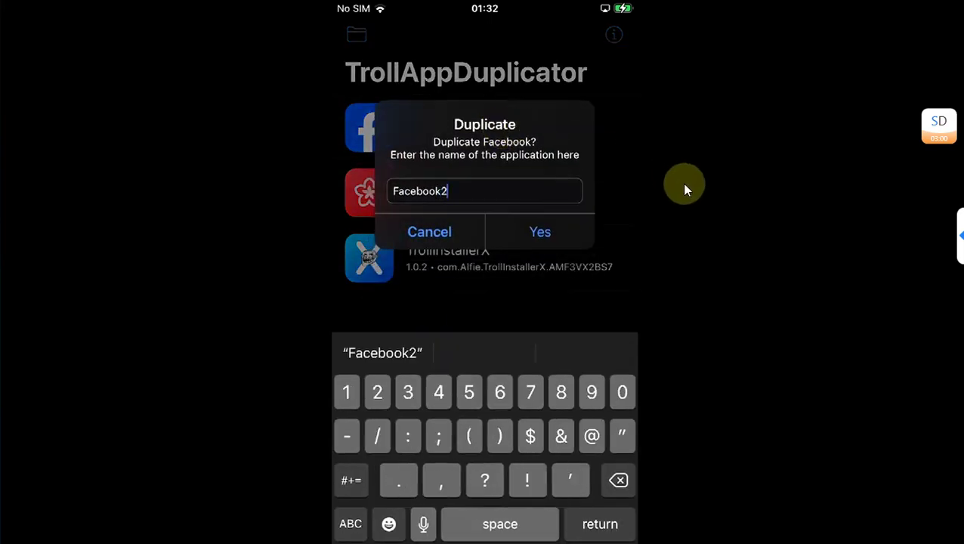
key(Return)
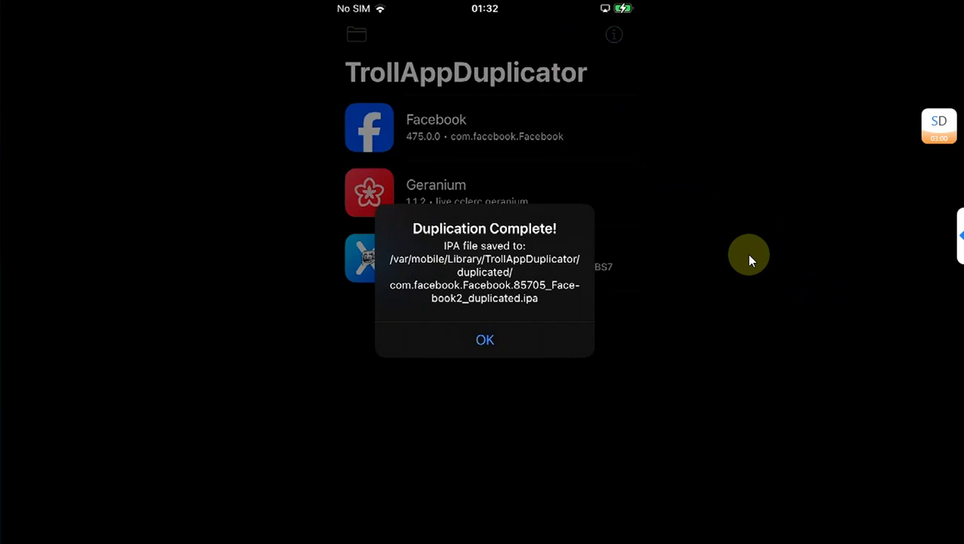
- Share the duplicated Facebook IPA from the duplicated IPAs list to TrollStore to install it
key(Return)
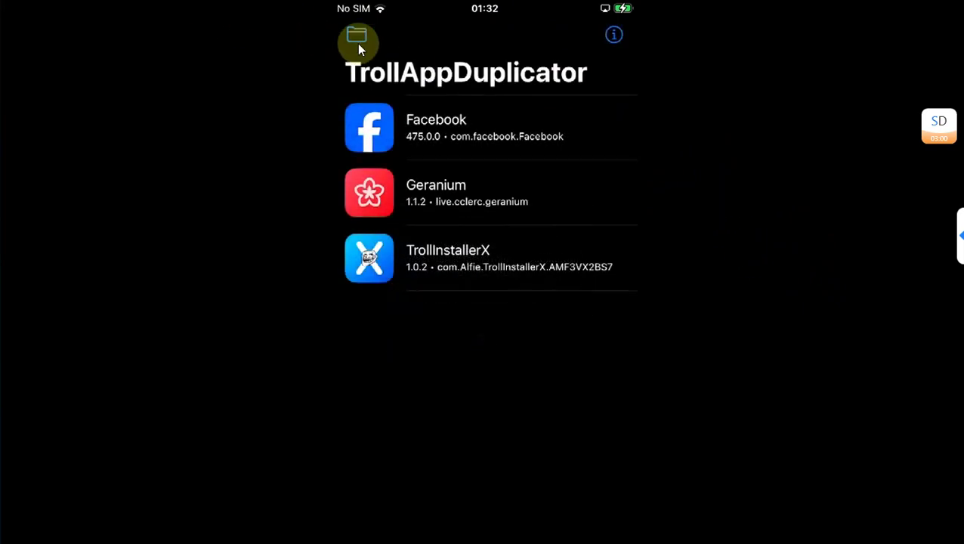
click(352, 43)
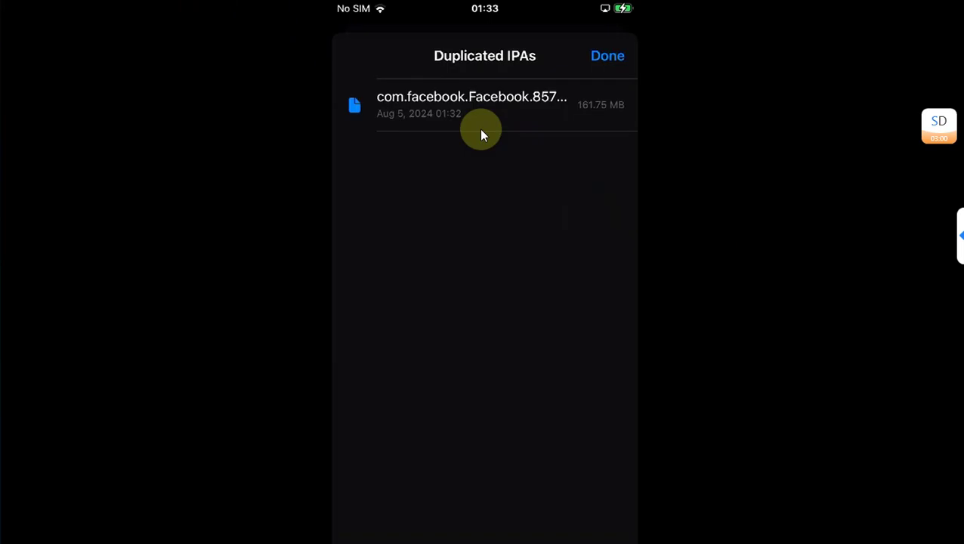
click(479, 124)
scroll(529, 434, down, 5)
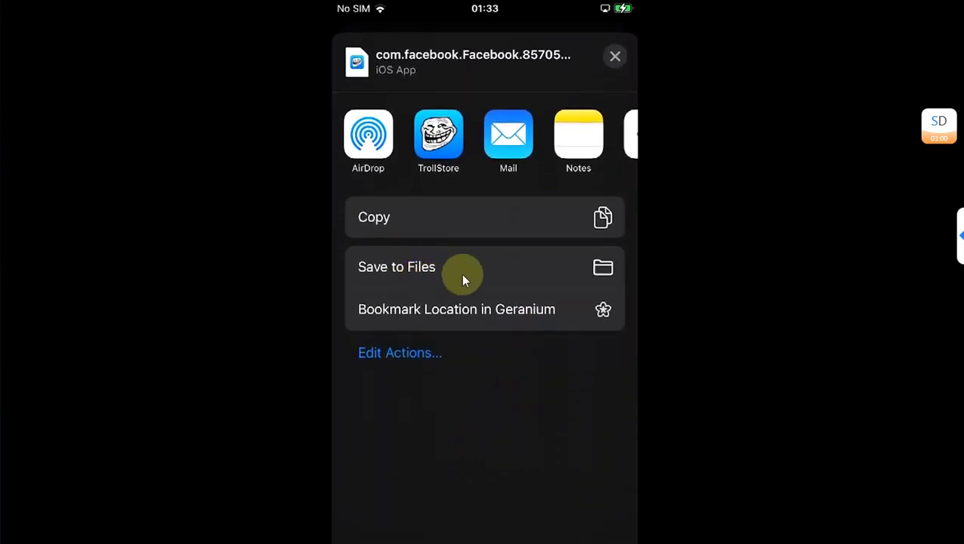
scroll(473, 254, up, 3)
click(439, 141)
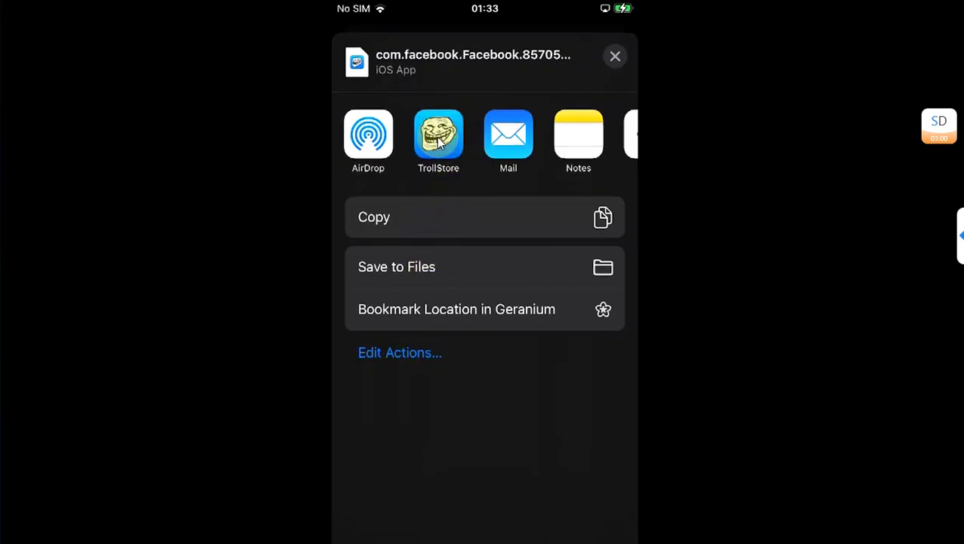
click(794, 242)
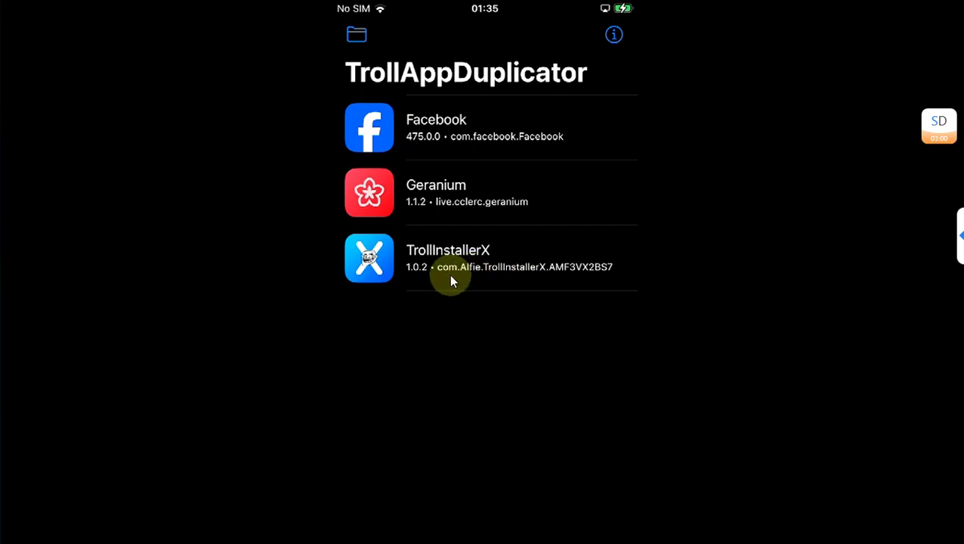
- Duplicate TrollInstallerX as TrollInstallerX2 and bring up the duplicated IPAs list
click(484, 269)
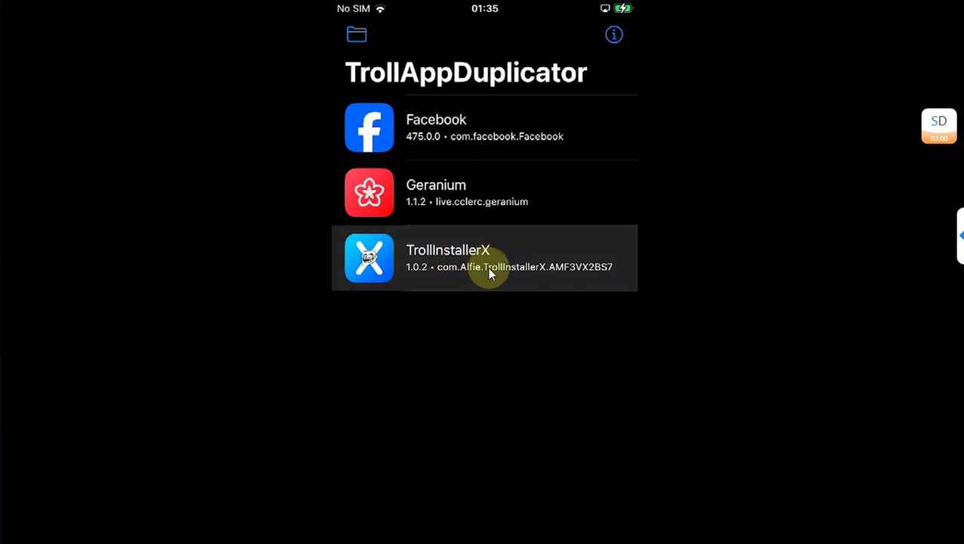
text(2)
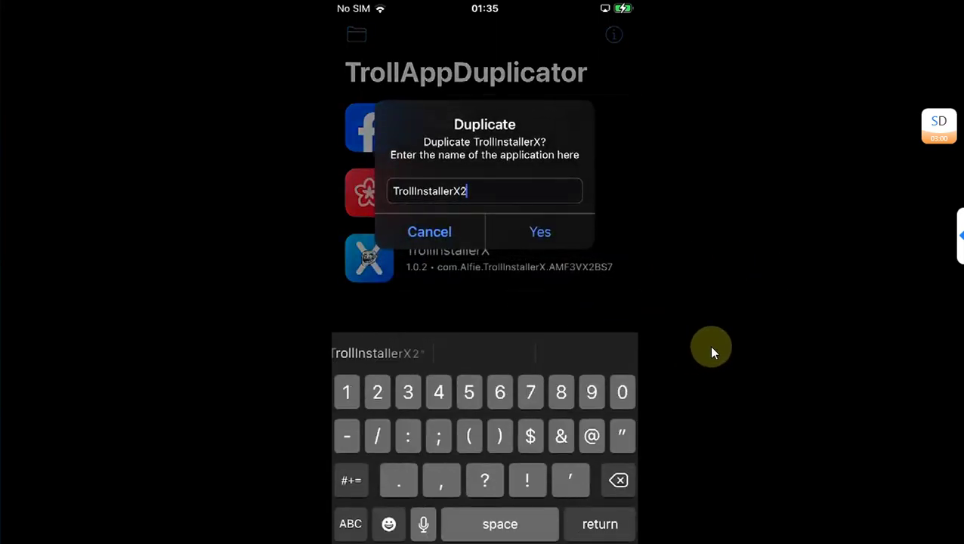
key(Return)
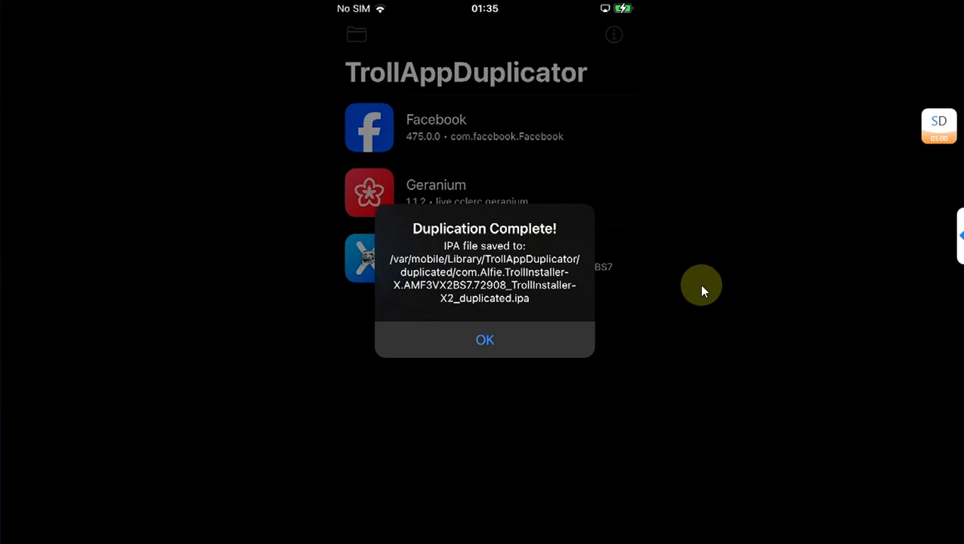
key(Return)
click(354, 36)
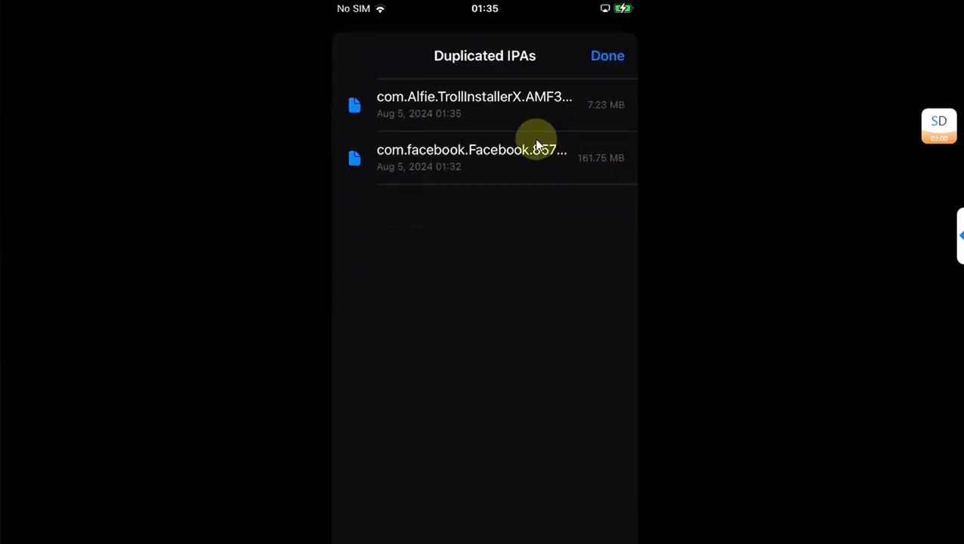
- Send the TrollInstallerX2 IPA to TrollStore from its sharing options
click(498, 129)
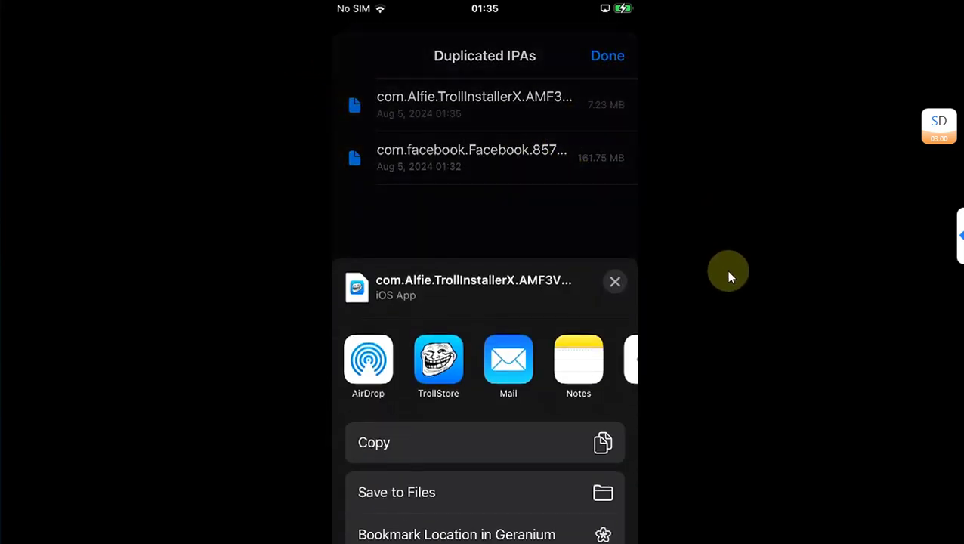
click(429, 363)
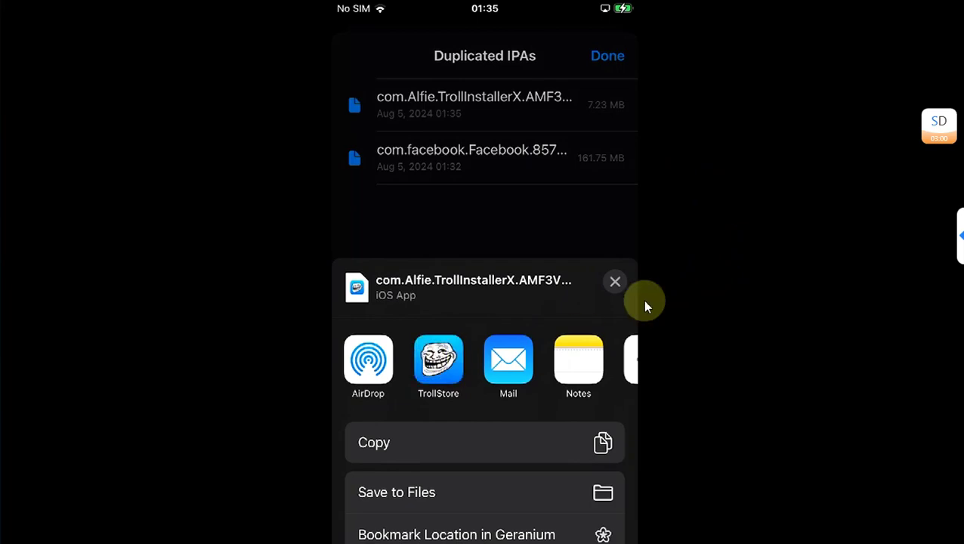